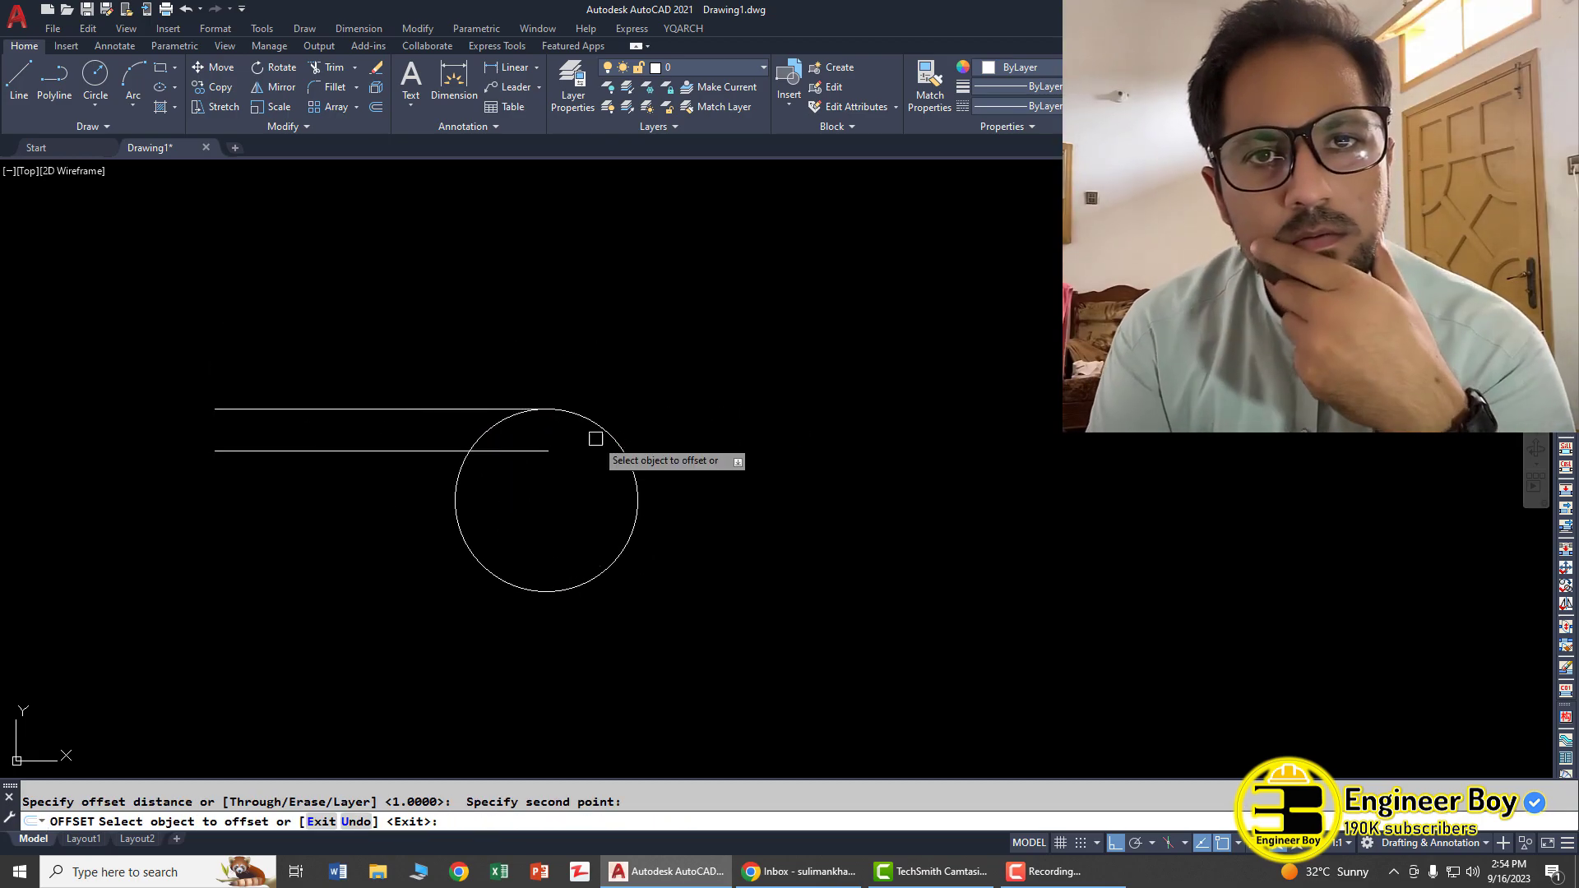
# Finish the remaining straight line segments of the U-turn outline.
pyautogui.click(494, 549)
pyautogui.press('Return')
pyautogui.click(544, 548)
pyautogui.click(575, 593)
pyautogui.press('space')
pyautogui.press('Escape')
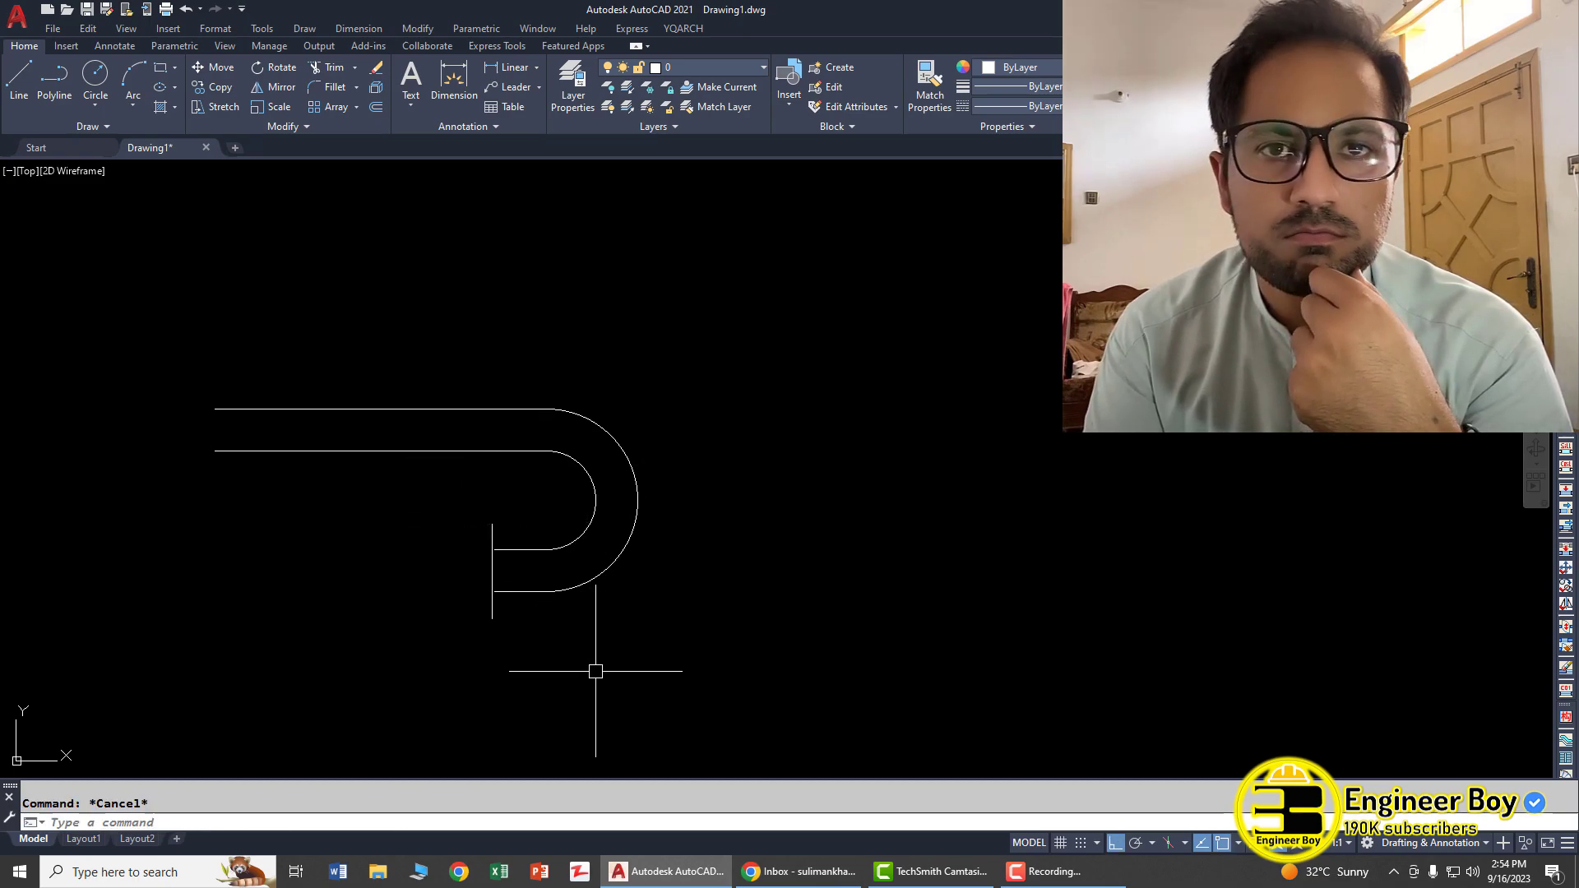
# Draw the left-pointing triangular arrowhead with three connected lines.
pyautogui.press('space')
pyautogui.click(492, 527)
pyautogui.click(377, 571)
pyautogui.click(481, 613)
pyautogui.press('Escape')
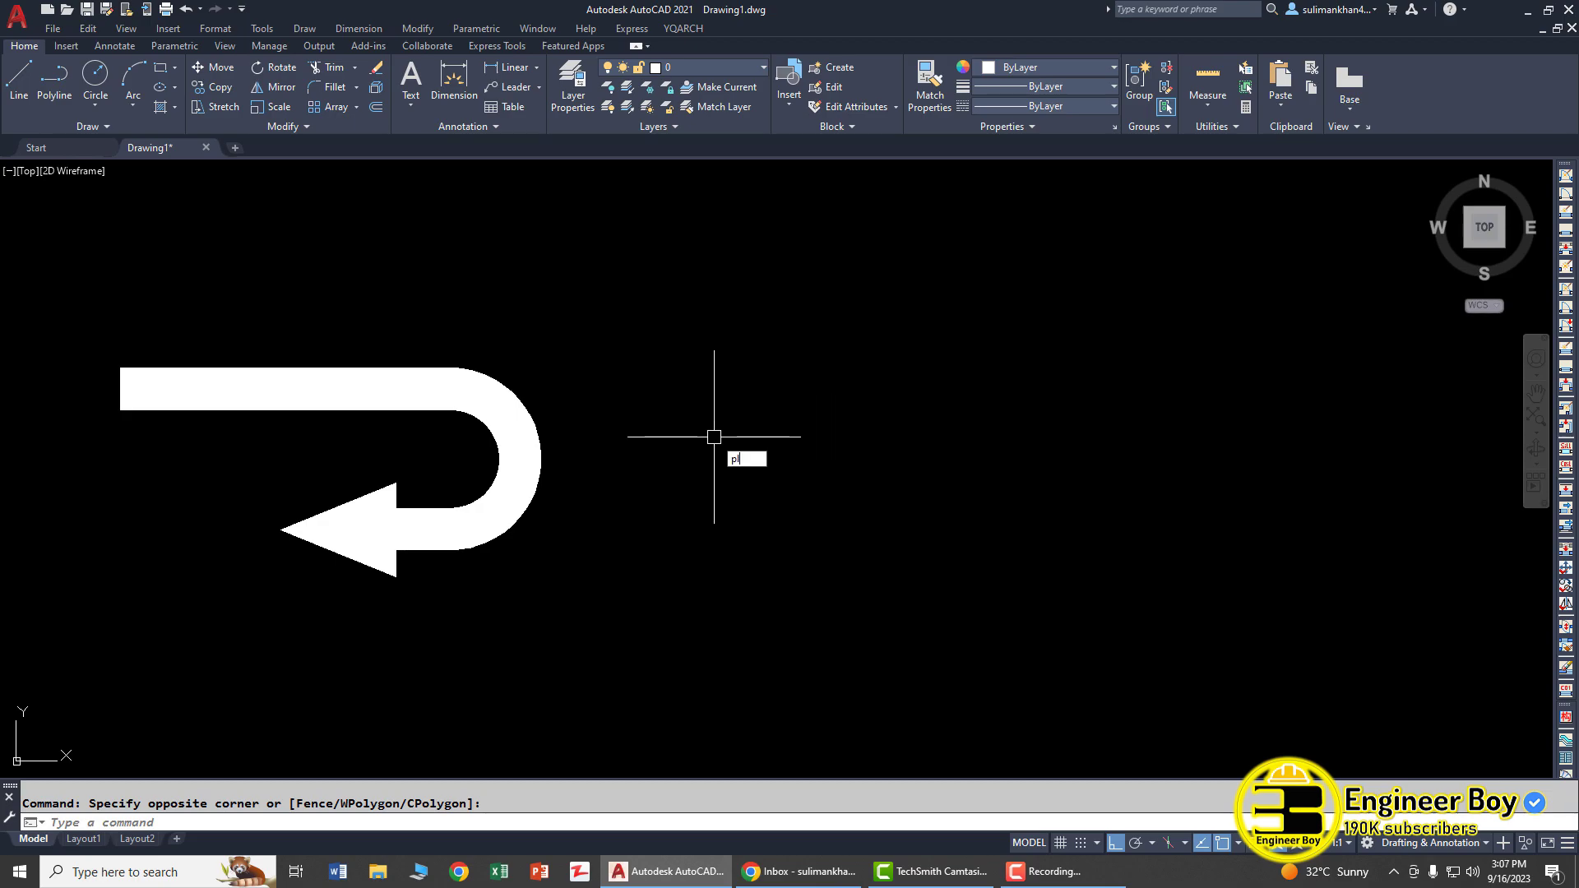
# Start a polyline right of the first arrow with start and end width 1.
pyautogui.press('Return')
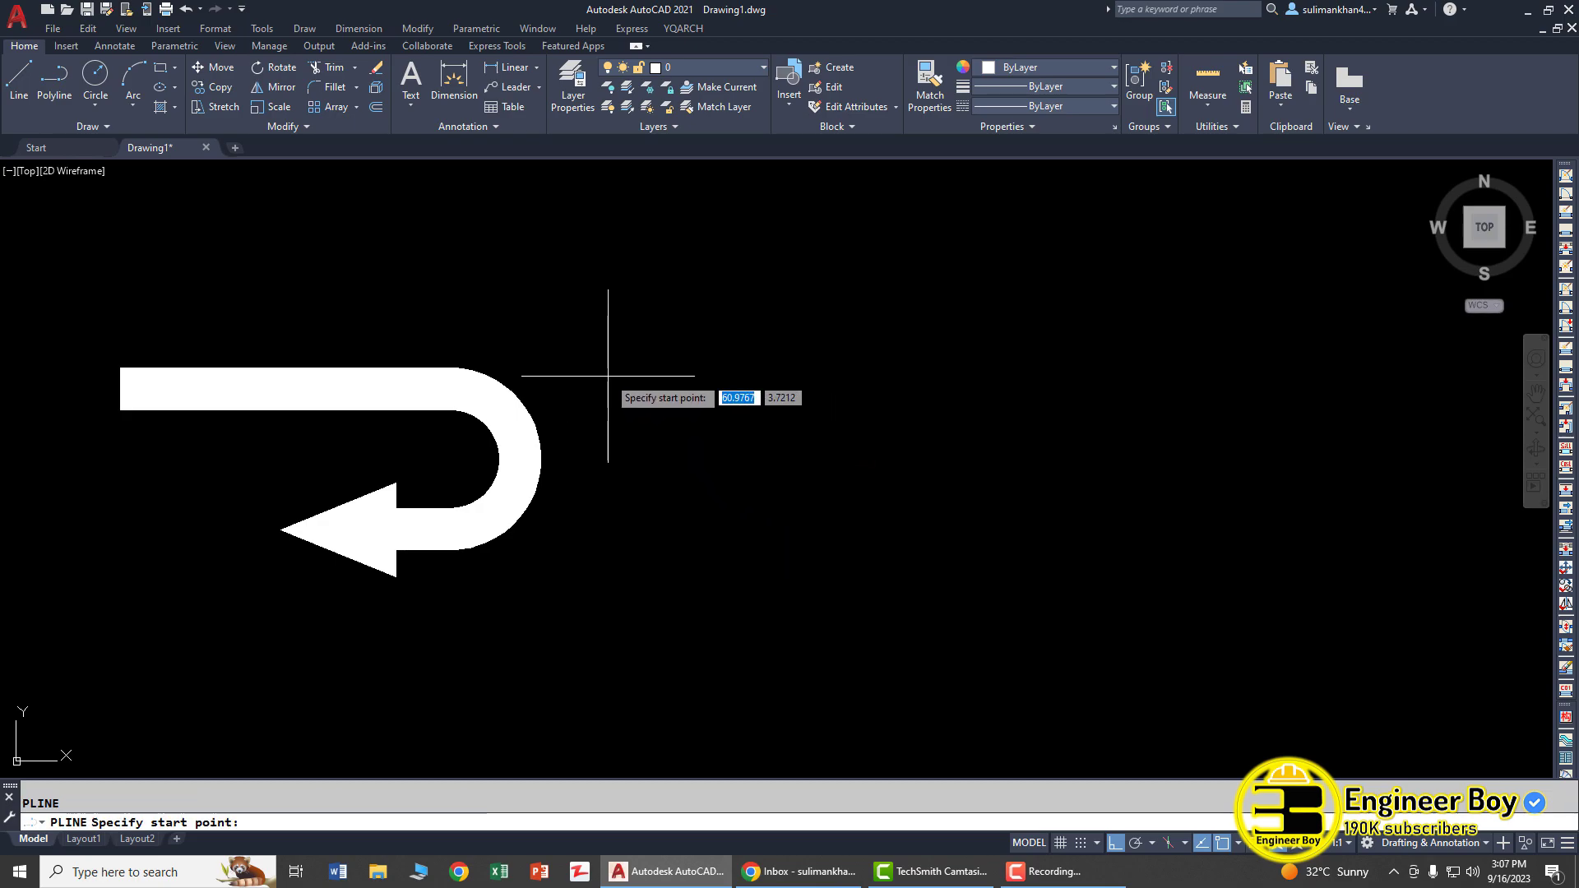
pyautogui.click(607, 377)
pyautogui.rightClick(985, 387)
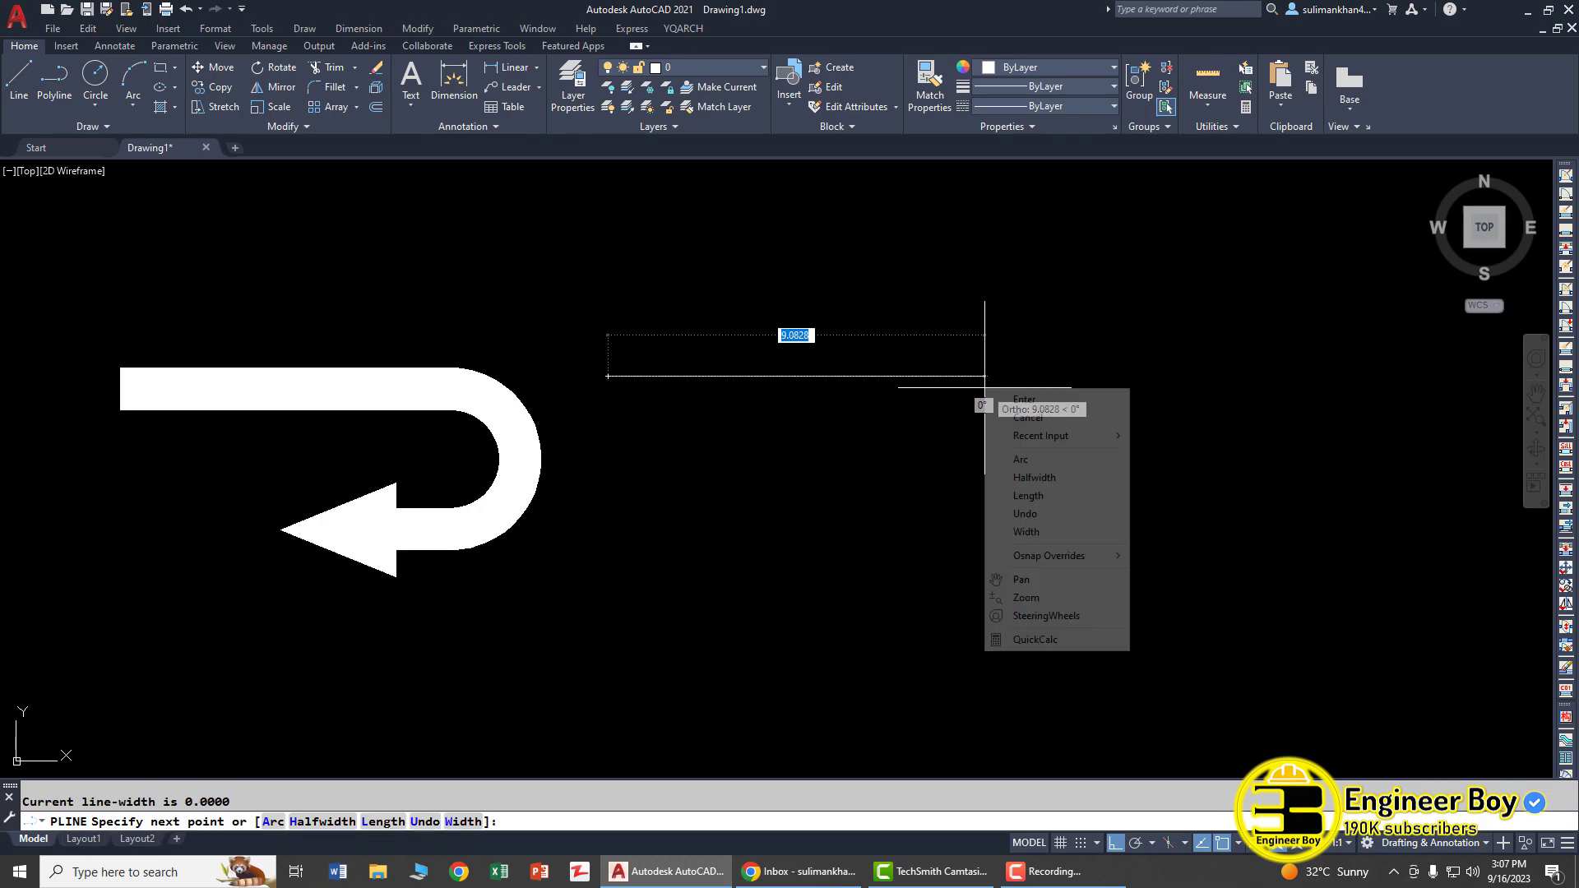
pyautogui.click(1027, 532)
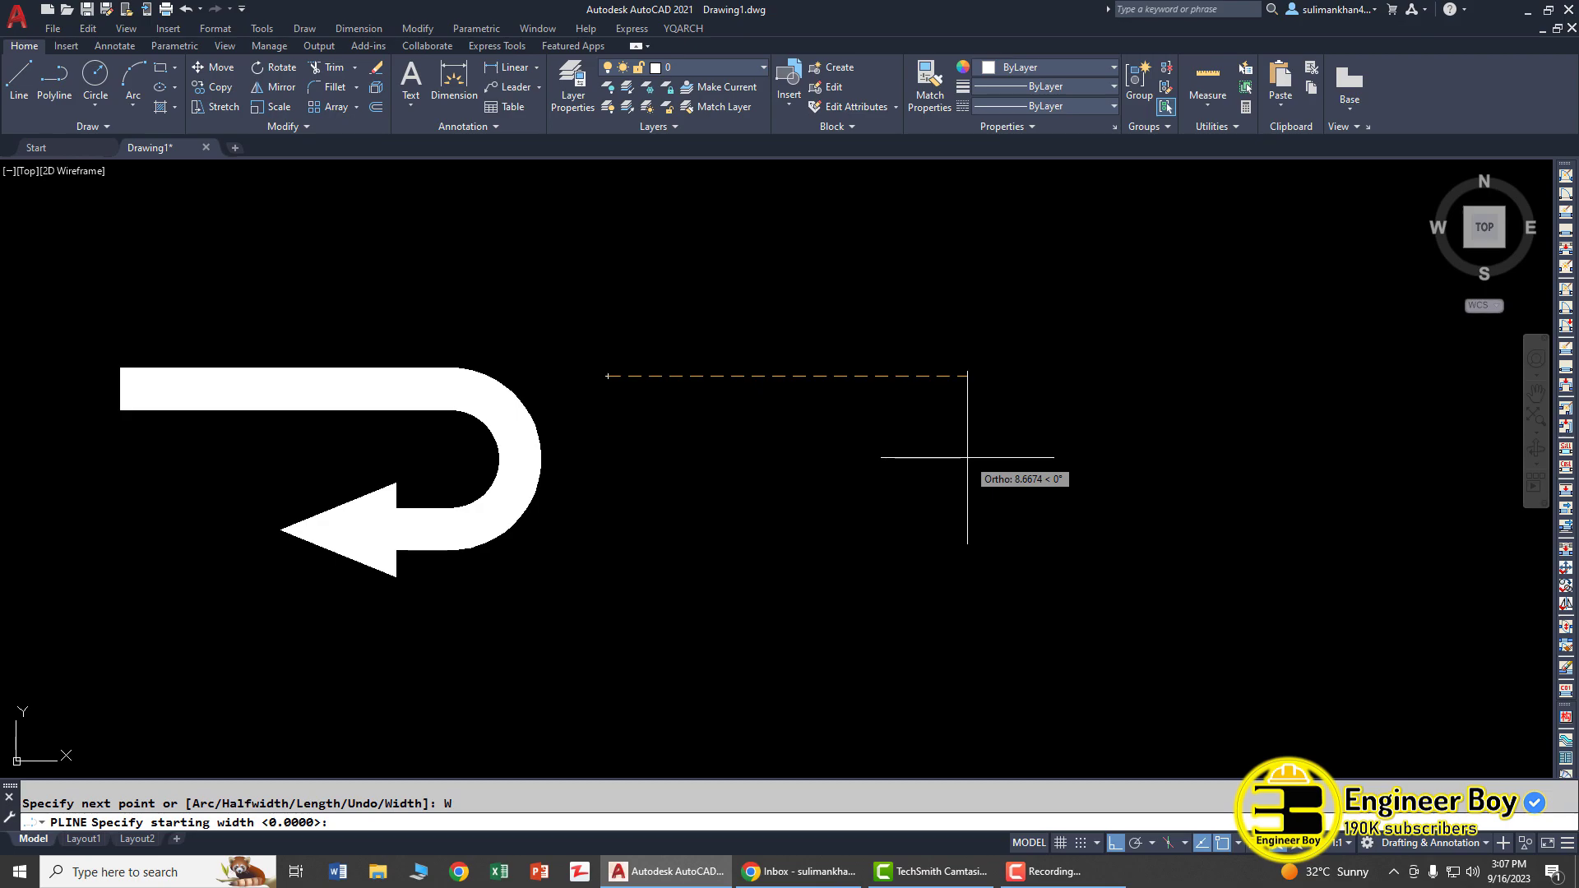
pyautogui.write('1')
pyautogui.press('Return')
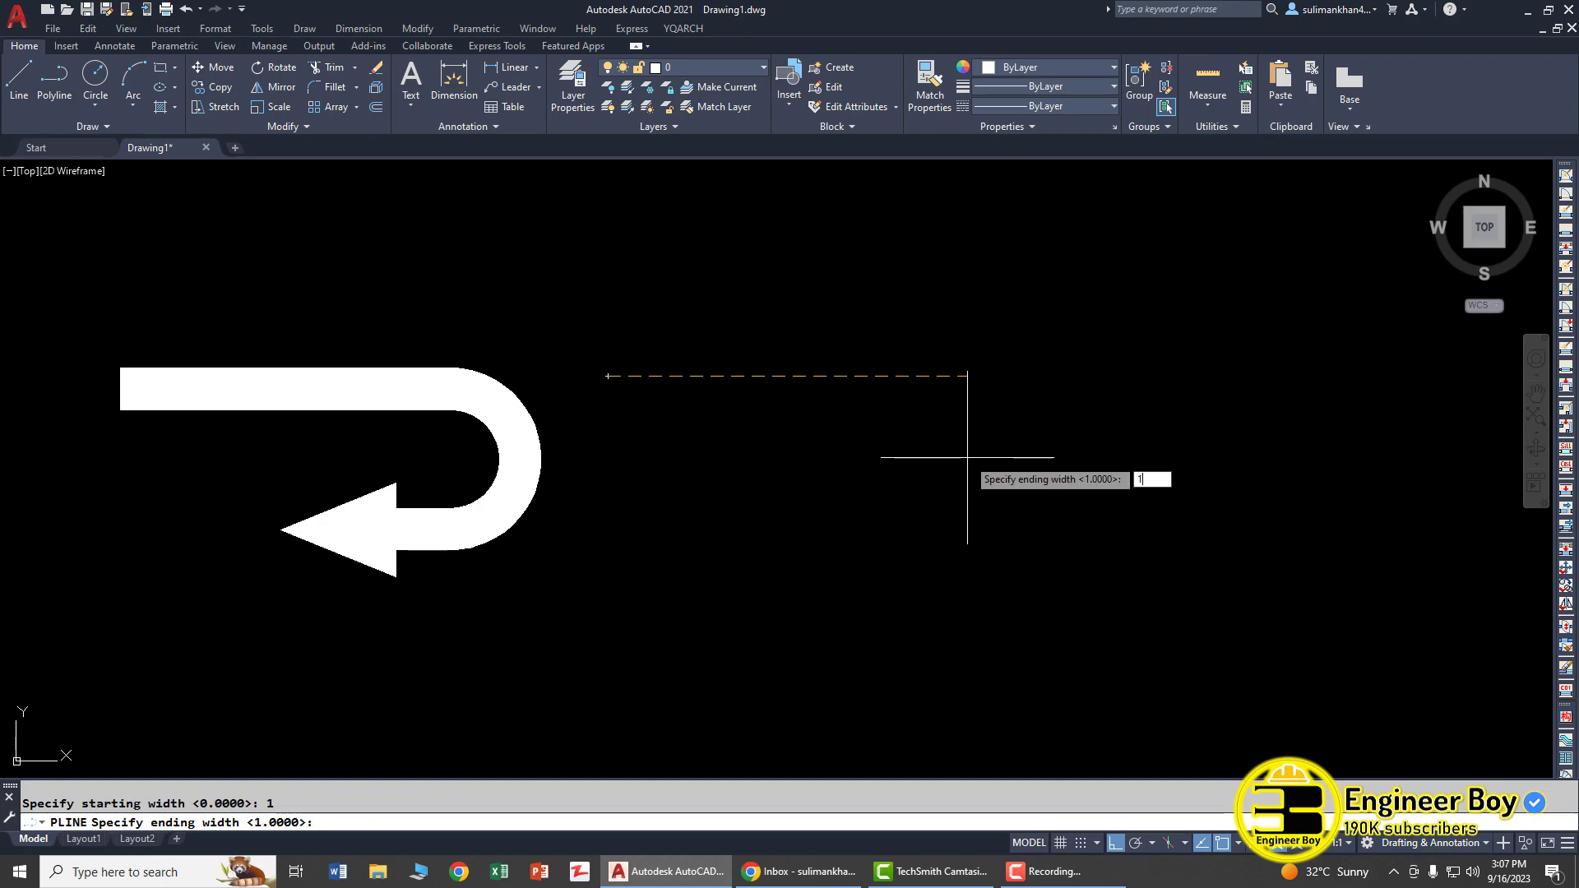
pyautogui.press('Return')
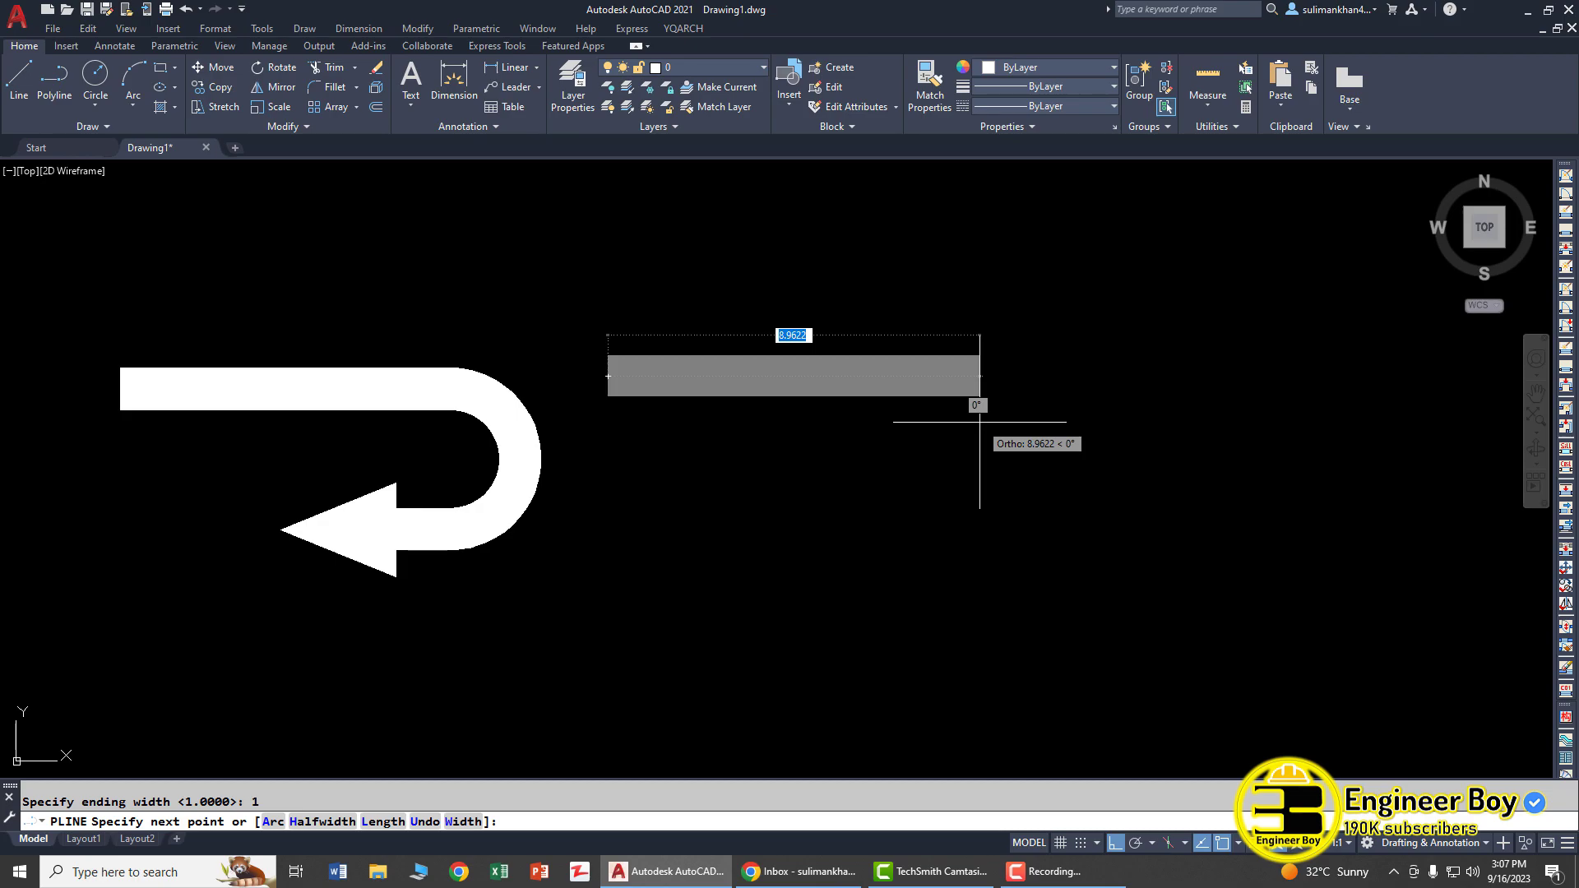
# Extend the band 10 units, then bend it downward in a semicircular polyline arc.
pyautogui.press('Return')
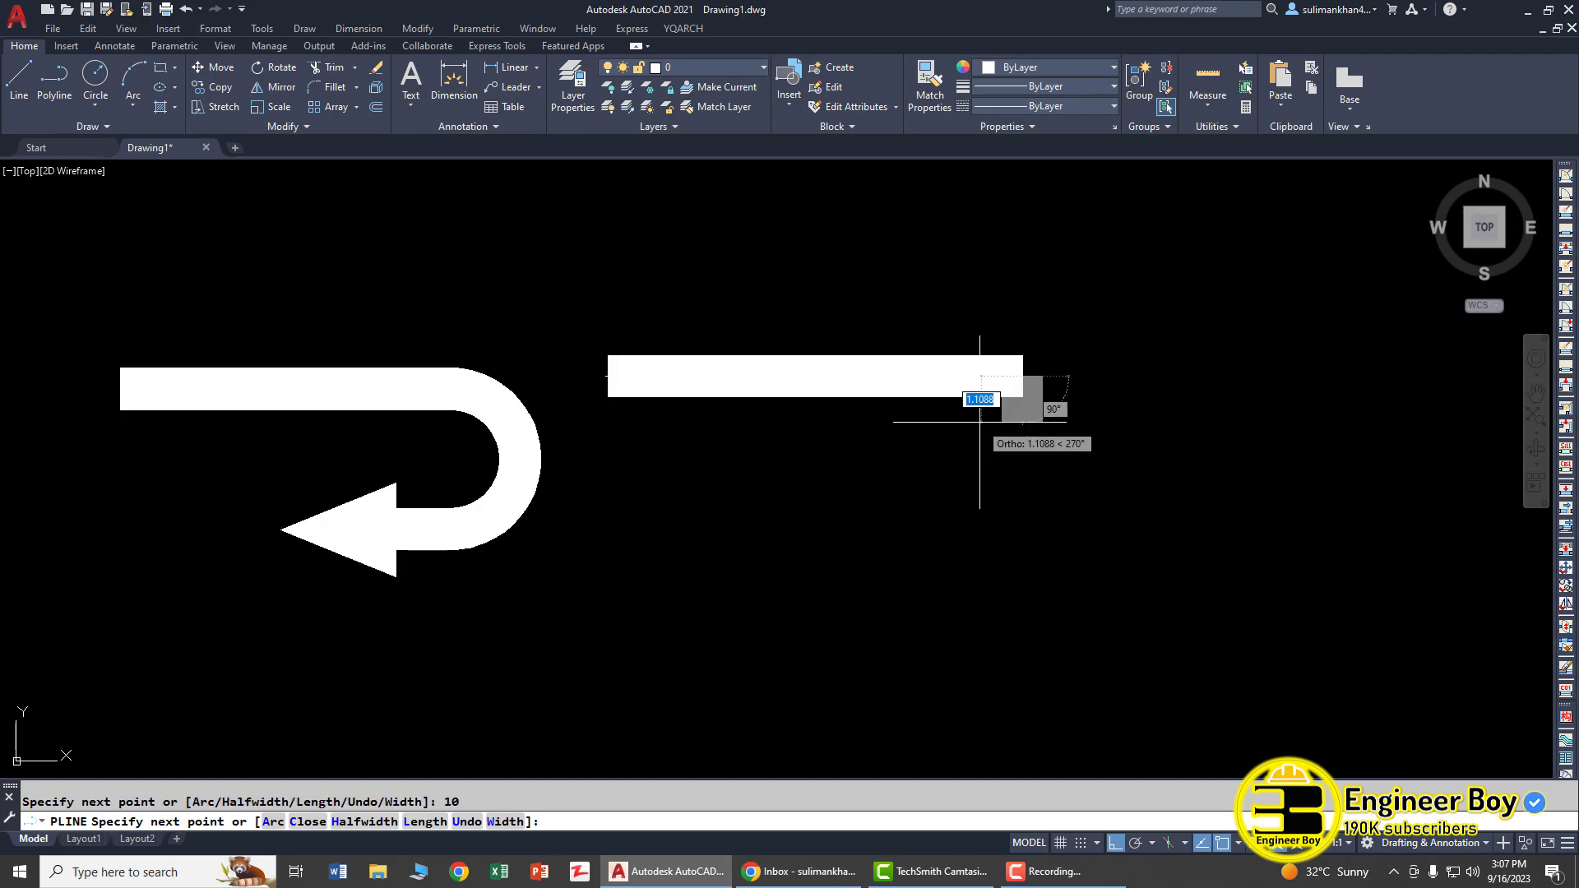
pyautogui.rightClick(1006, 423)
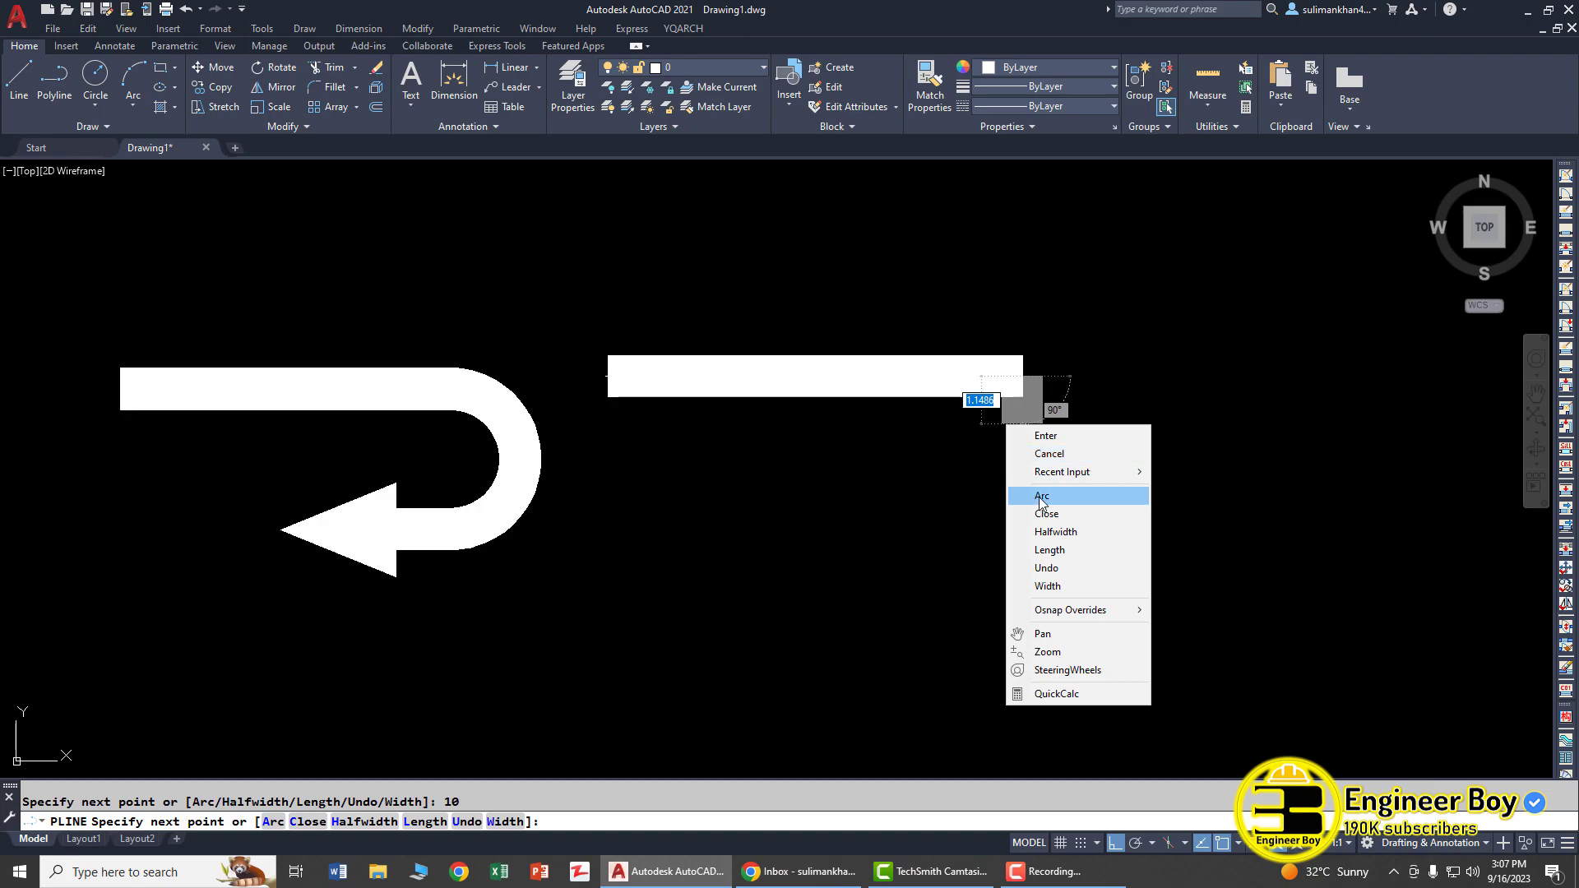
pyautogui.click(1041, 497)
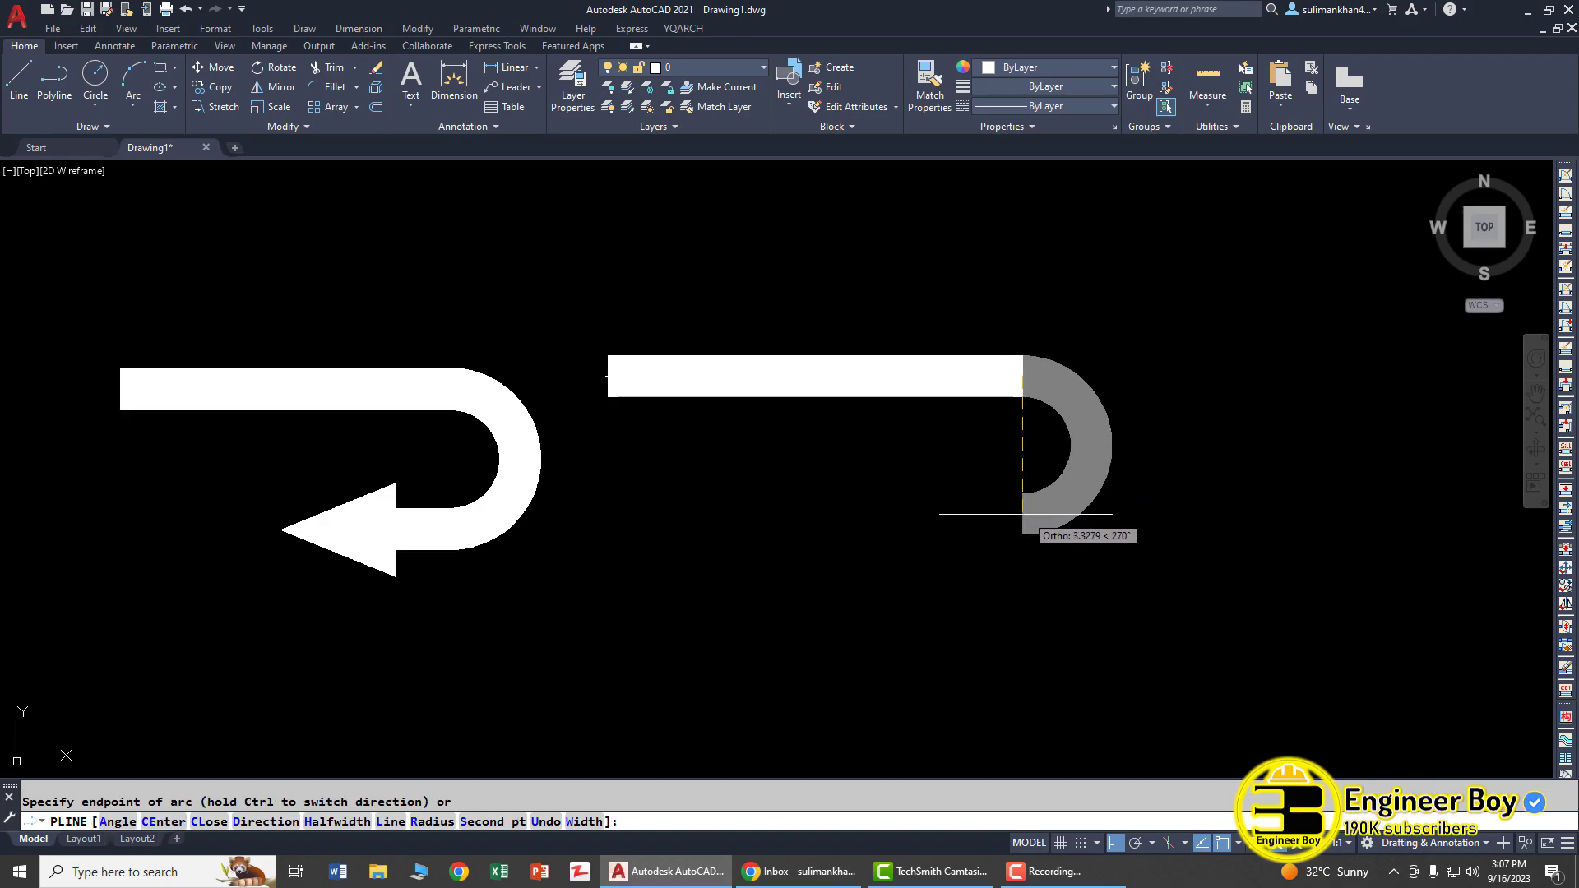
pyautogui.click(1024, 519)
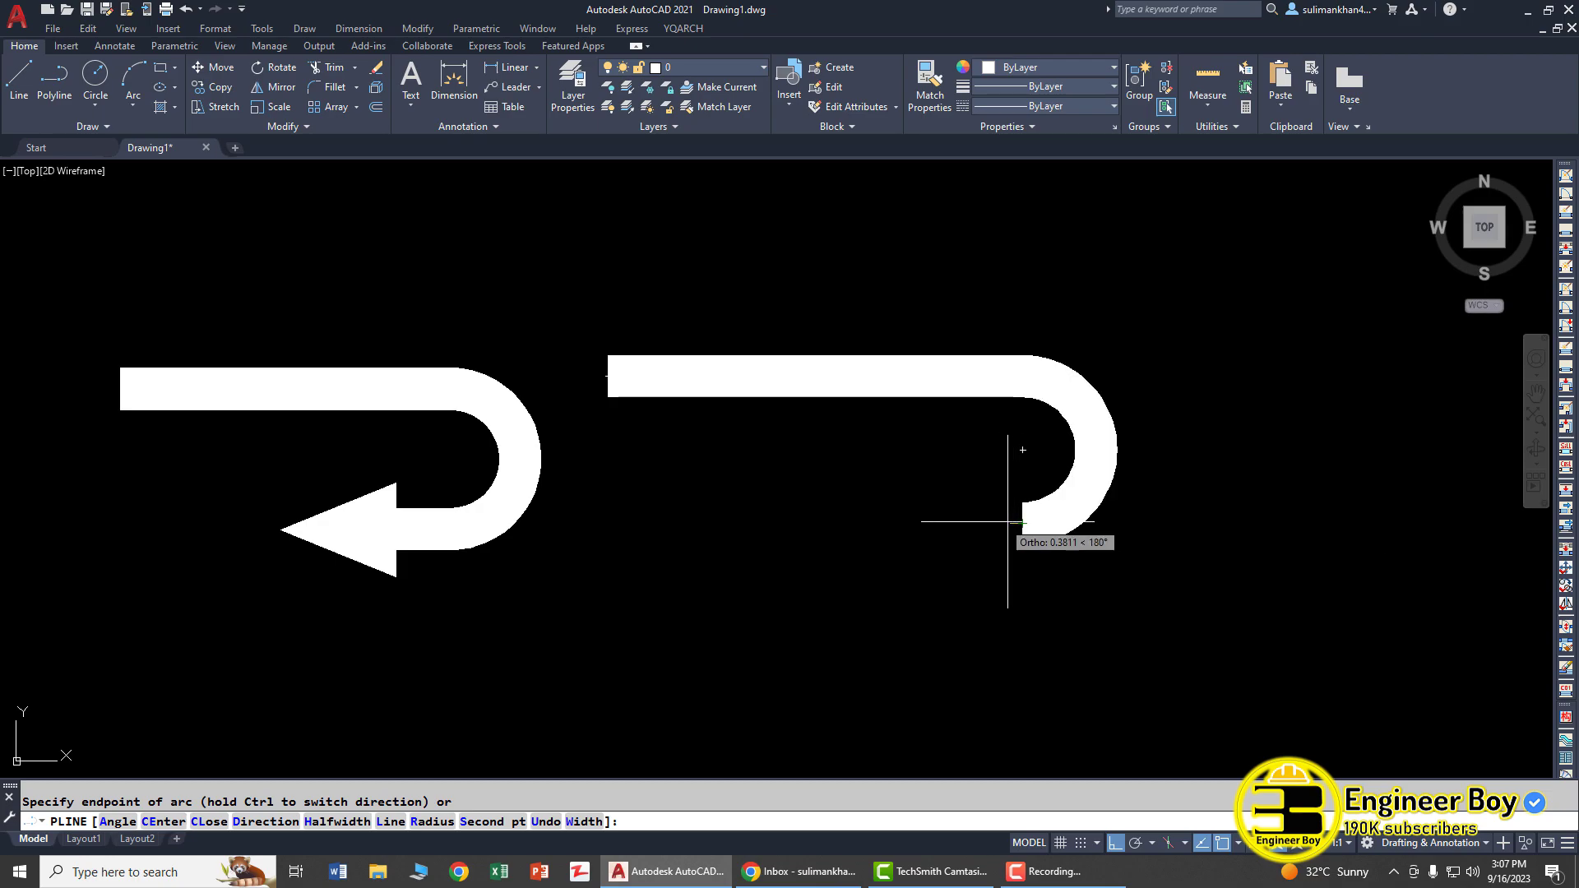
pyautogui.rightClick(970, 517)
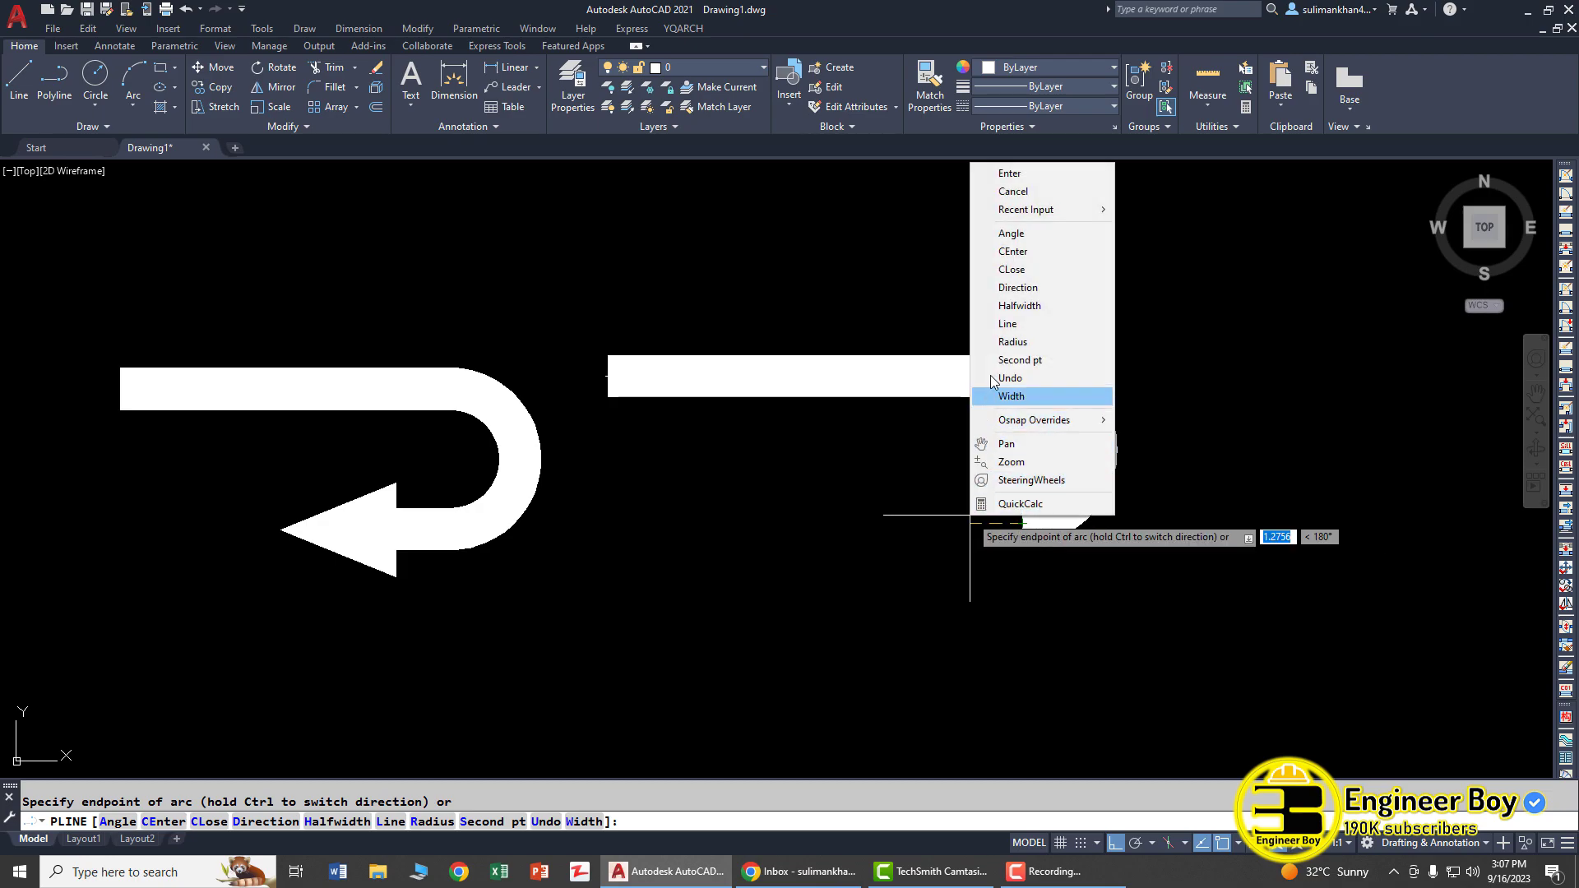
# Add a 1.5-unit straight piece and a left-pointing arrowhead tapering from width 2.5 to 0.
pyautogui.click(1020, 327)
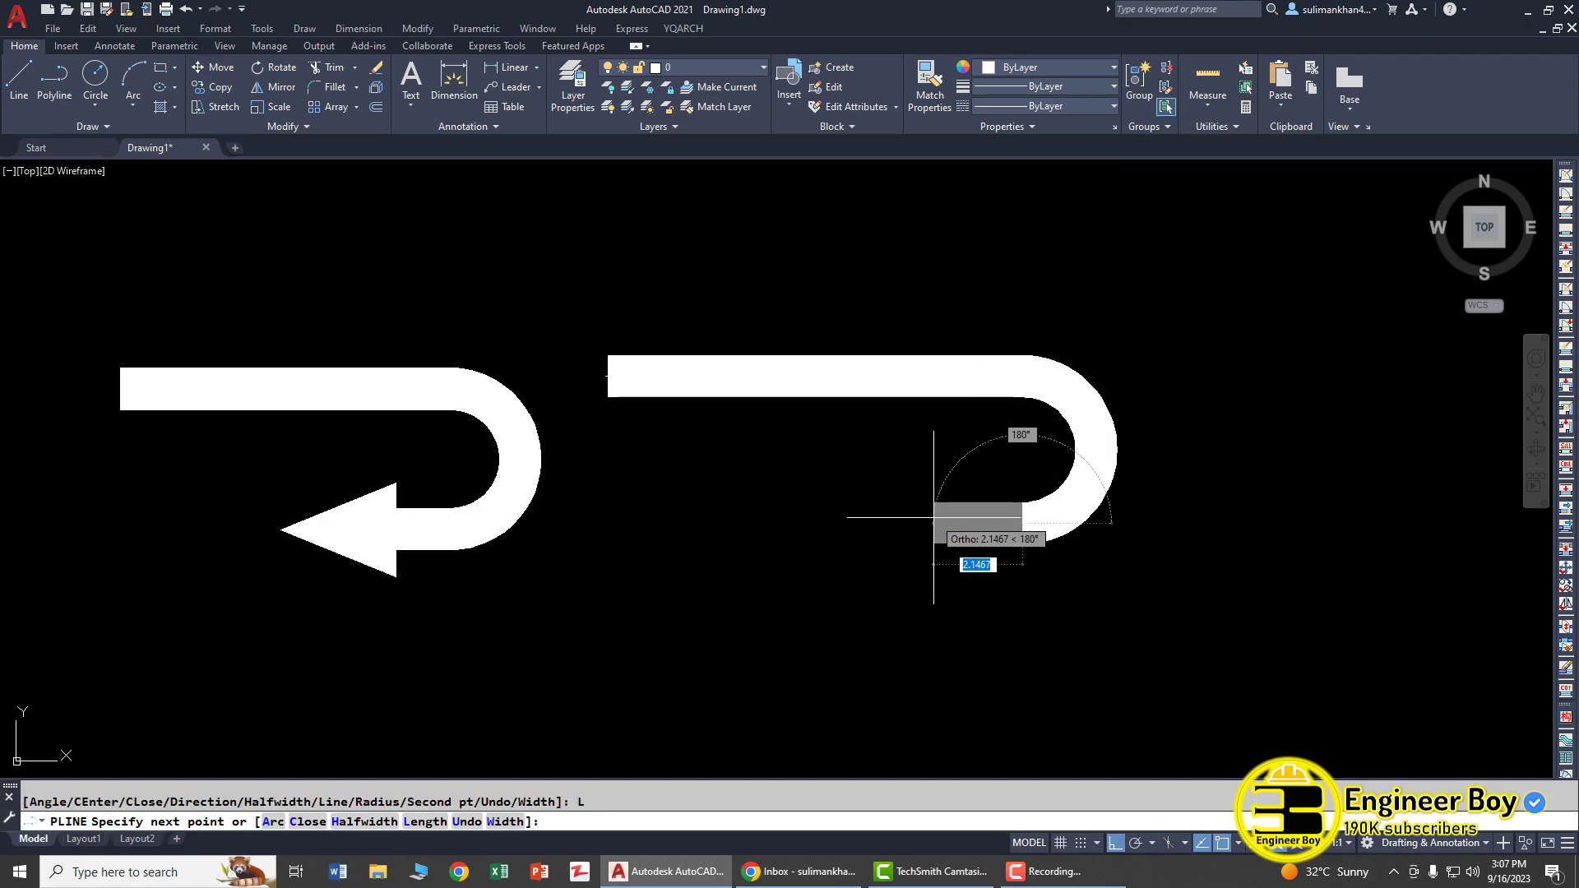
pyautogui.write('1.5')
pyautogui.press('Return')
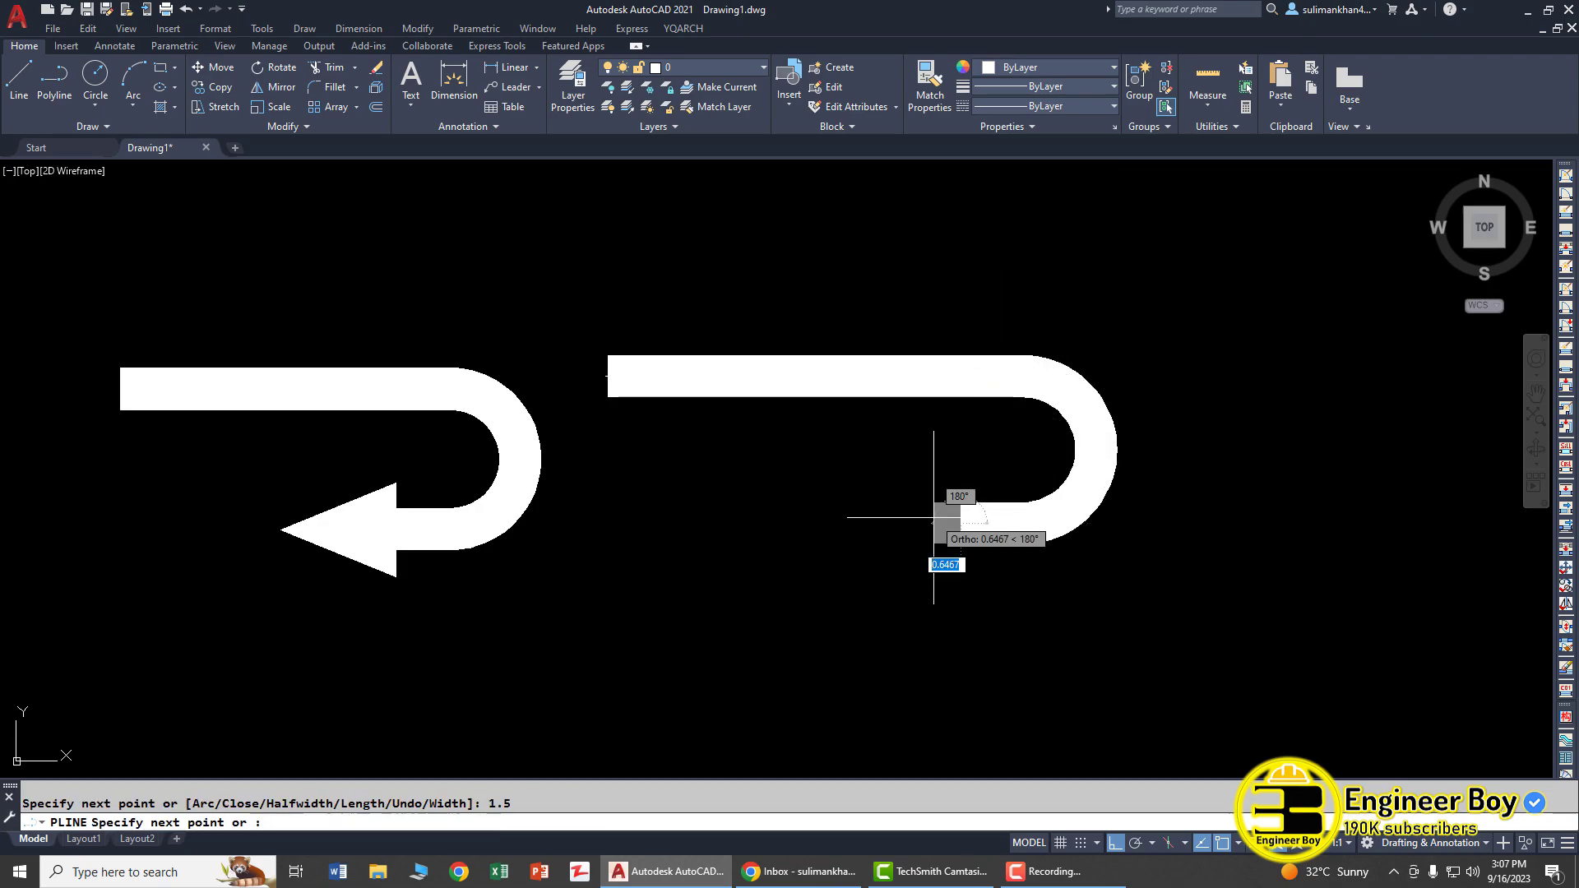
pyautogui.rightClick(897, 502)
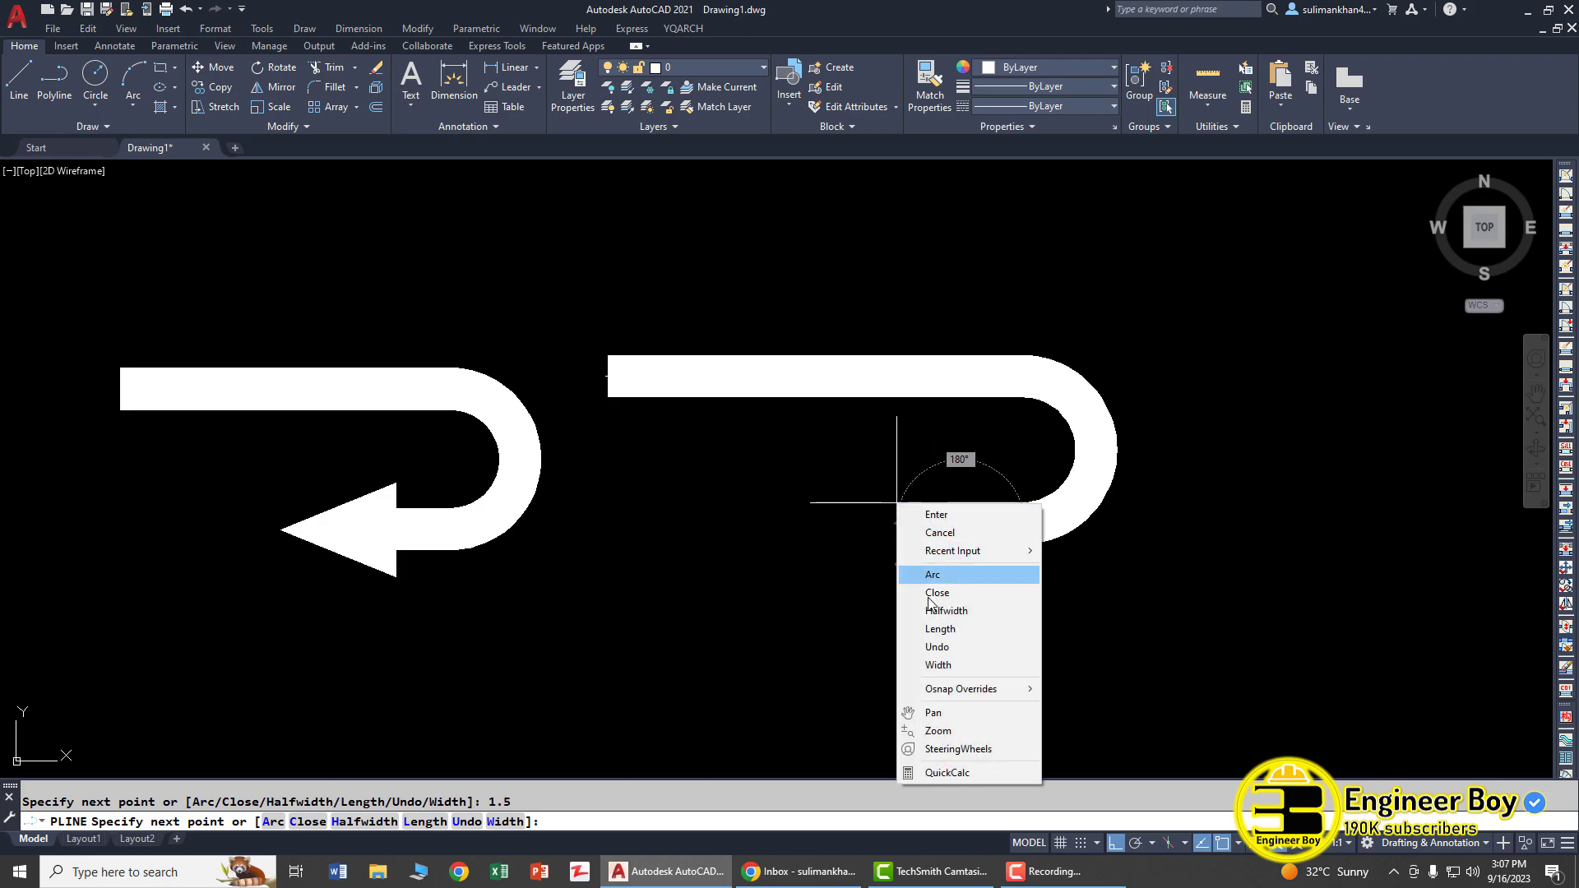
pyautogui.click(938, 664)
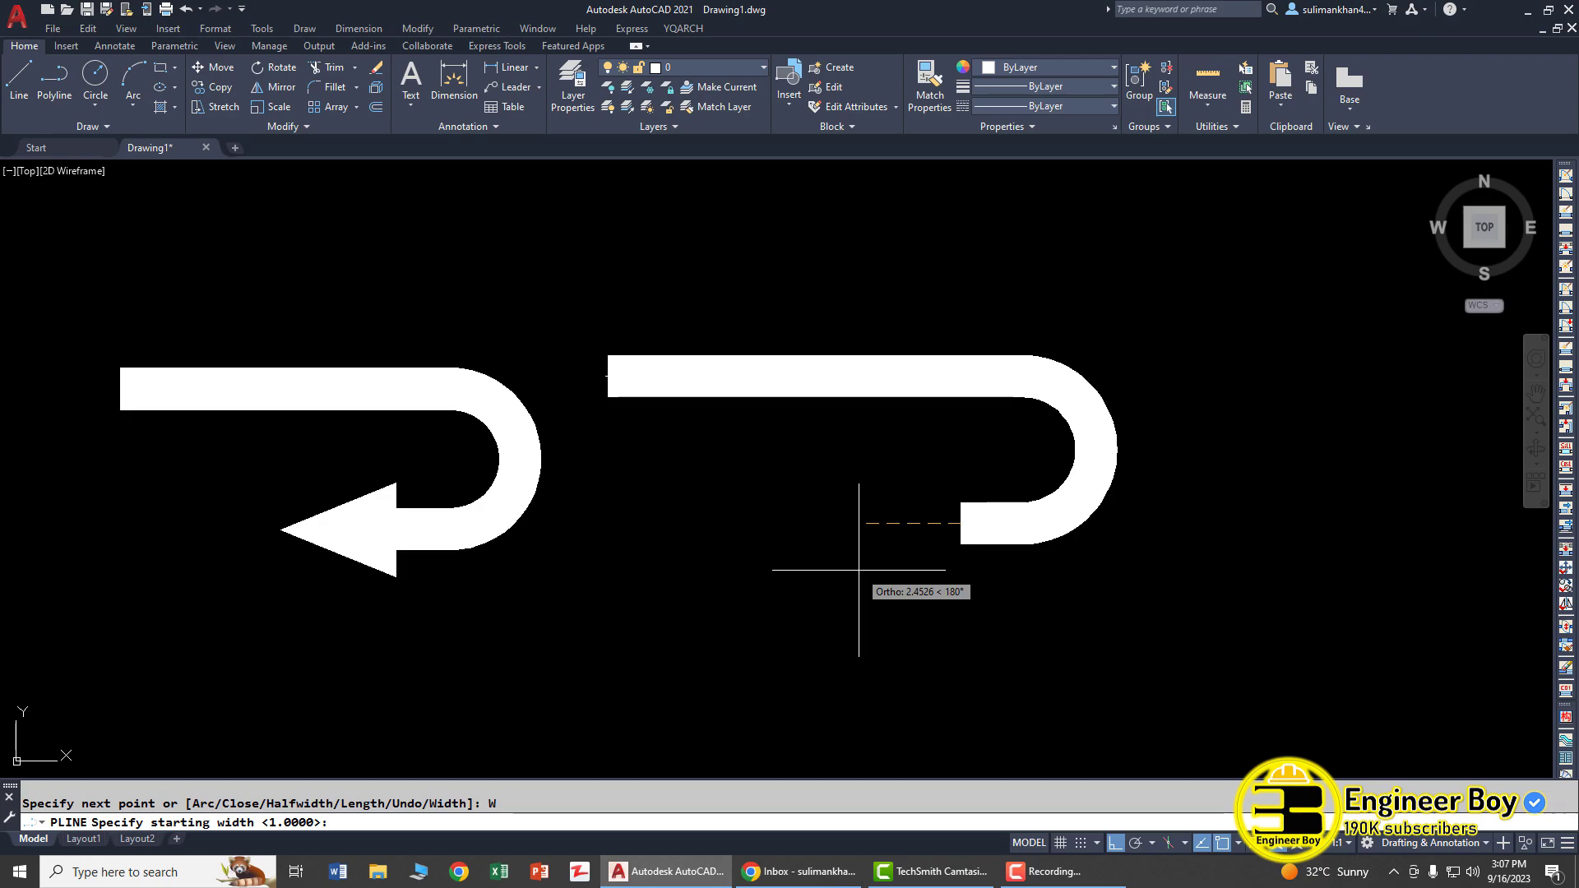
pyautogui.write('2.5')
pyautogui.press('Return')
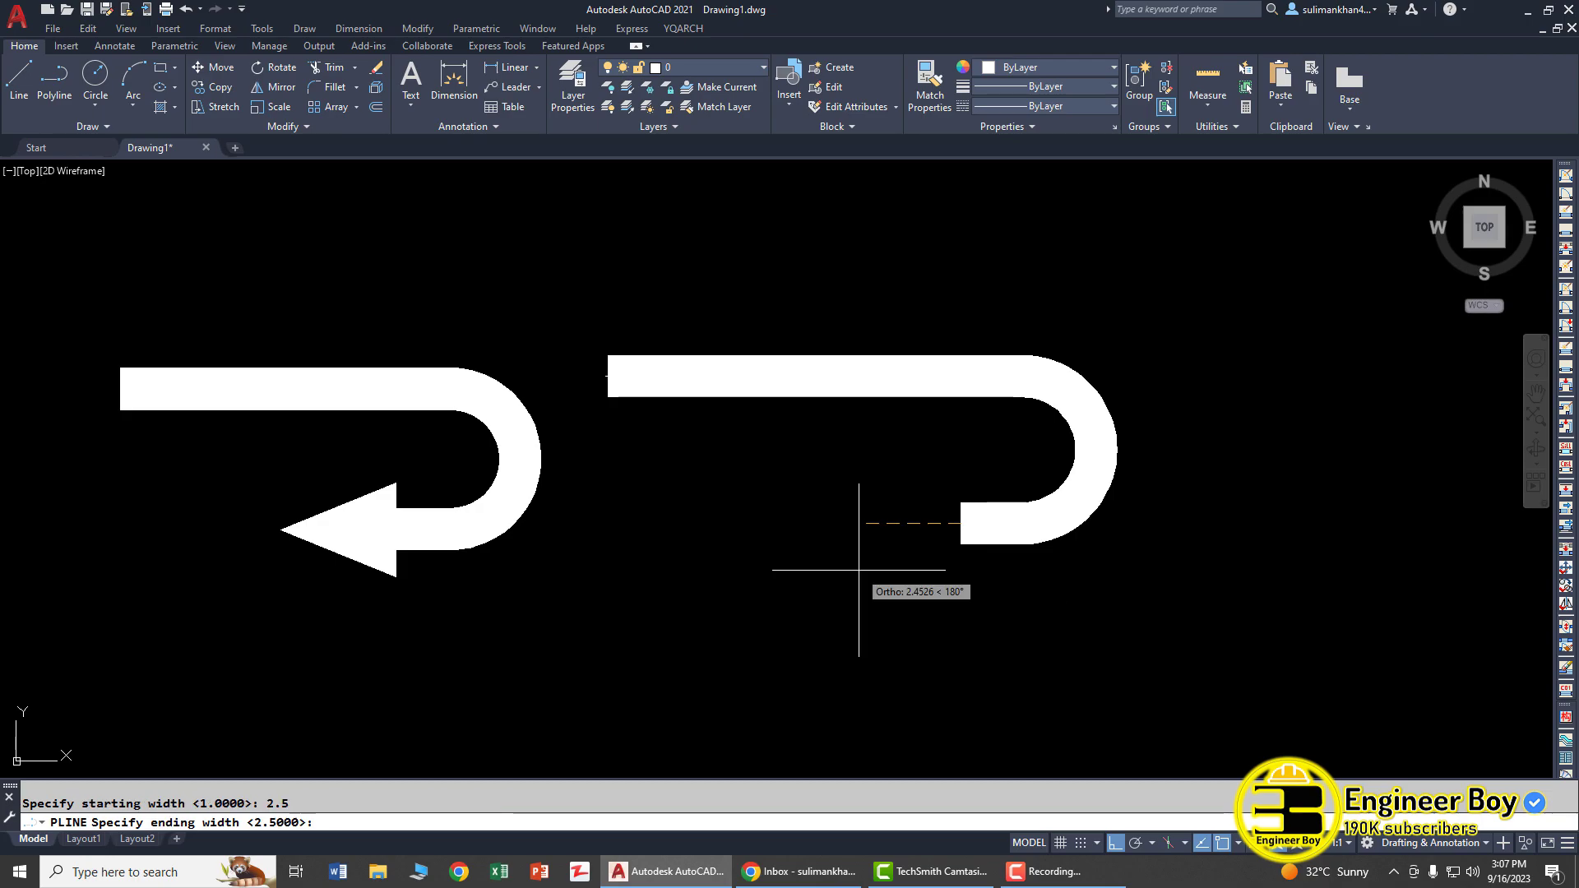
pyautogui.write('0')
pyautogui.press('Return')
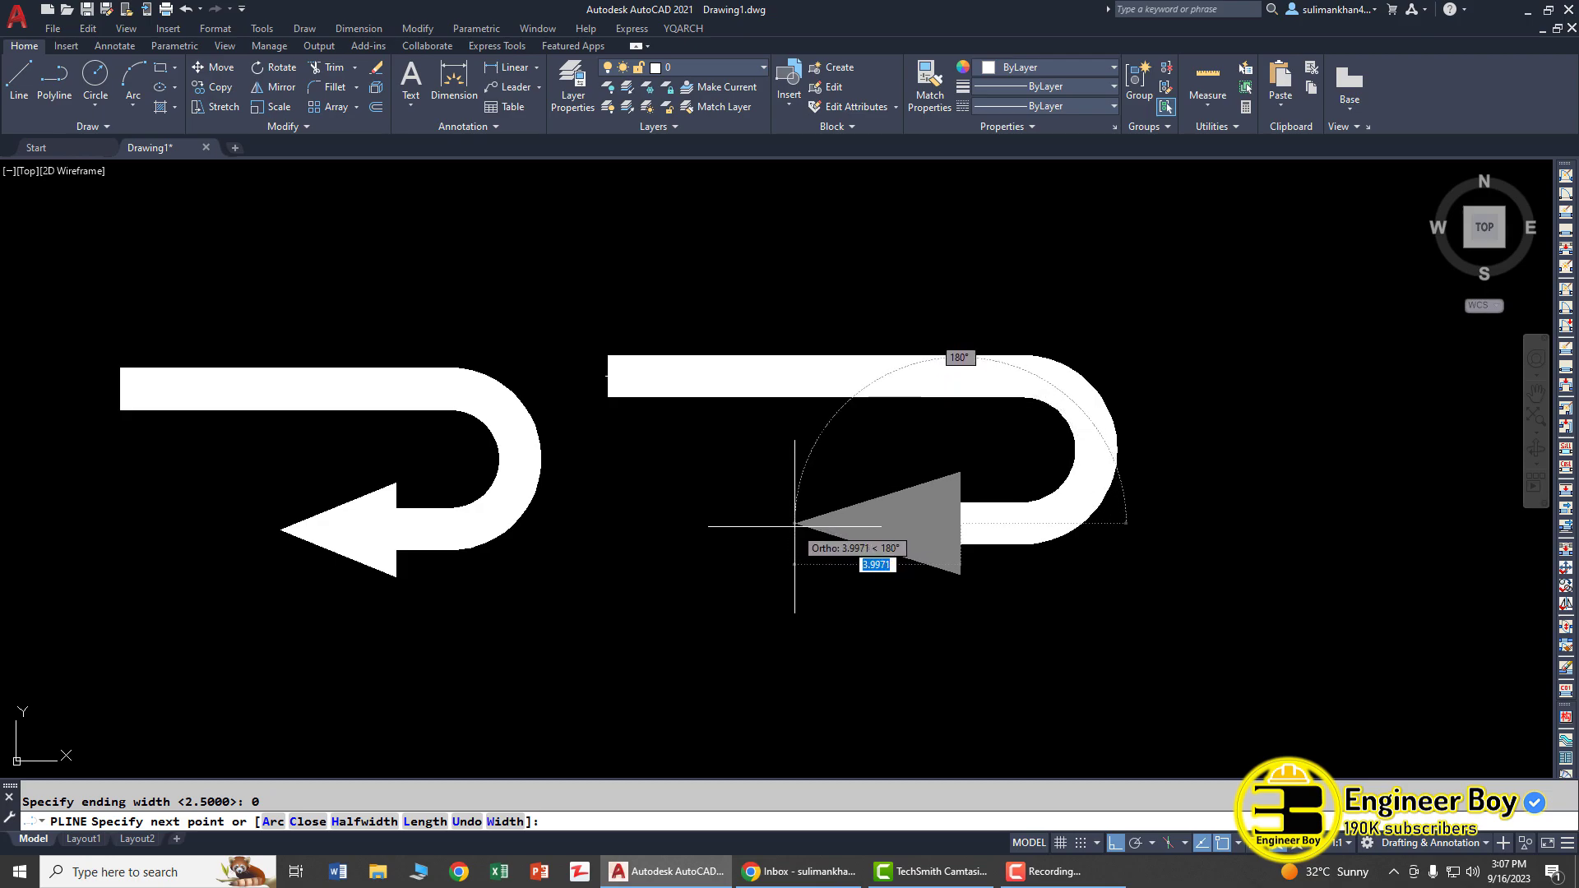
pyautogui.click(795, 527)
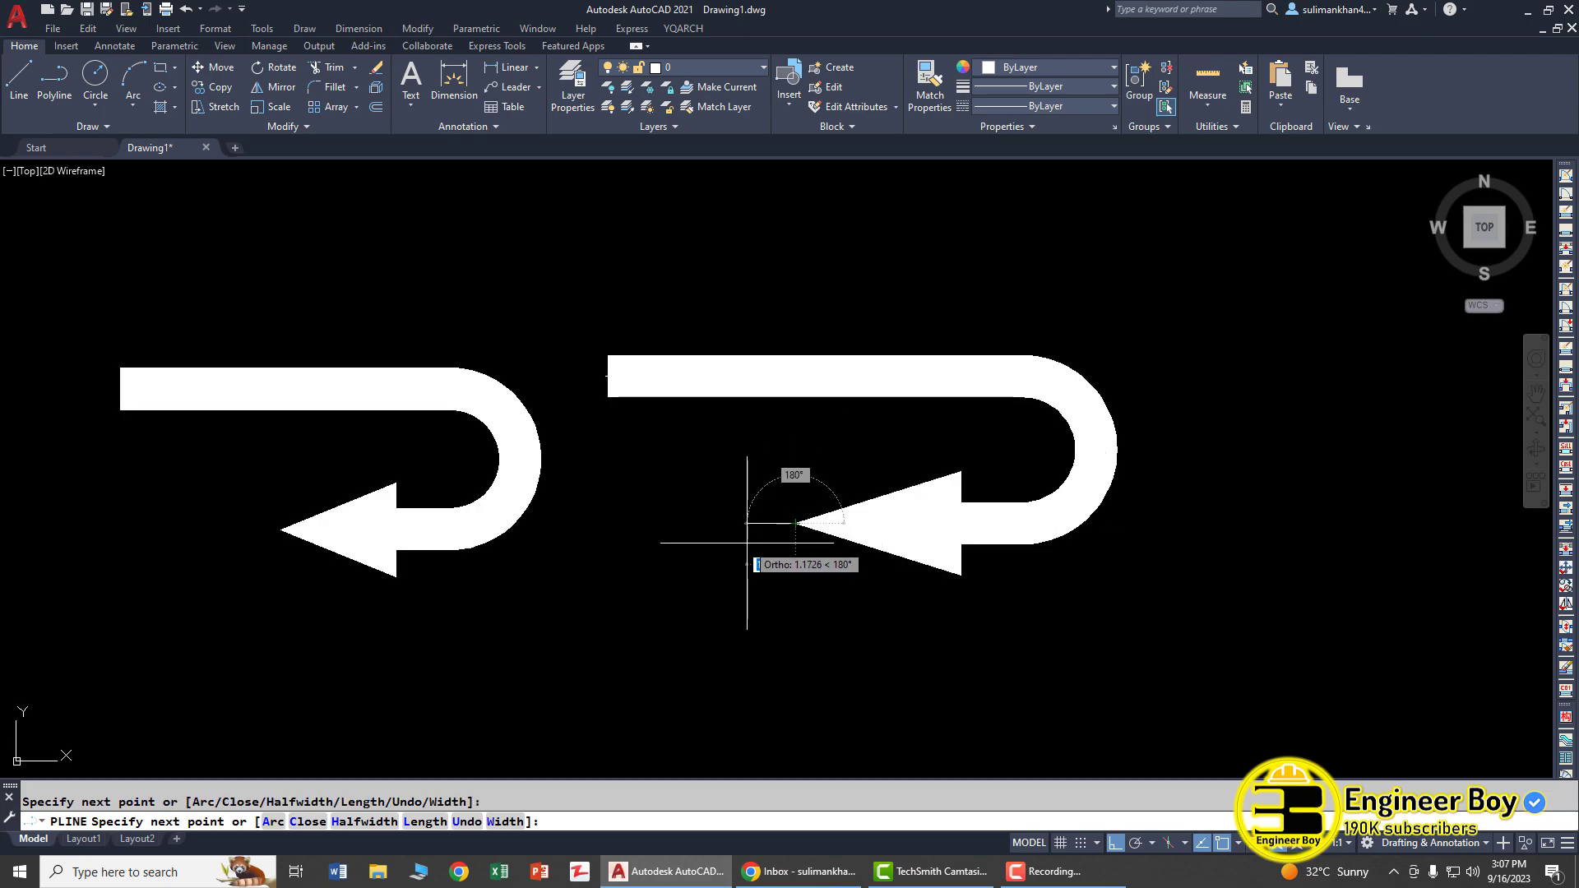
pyautogui.press('Escape')
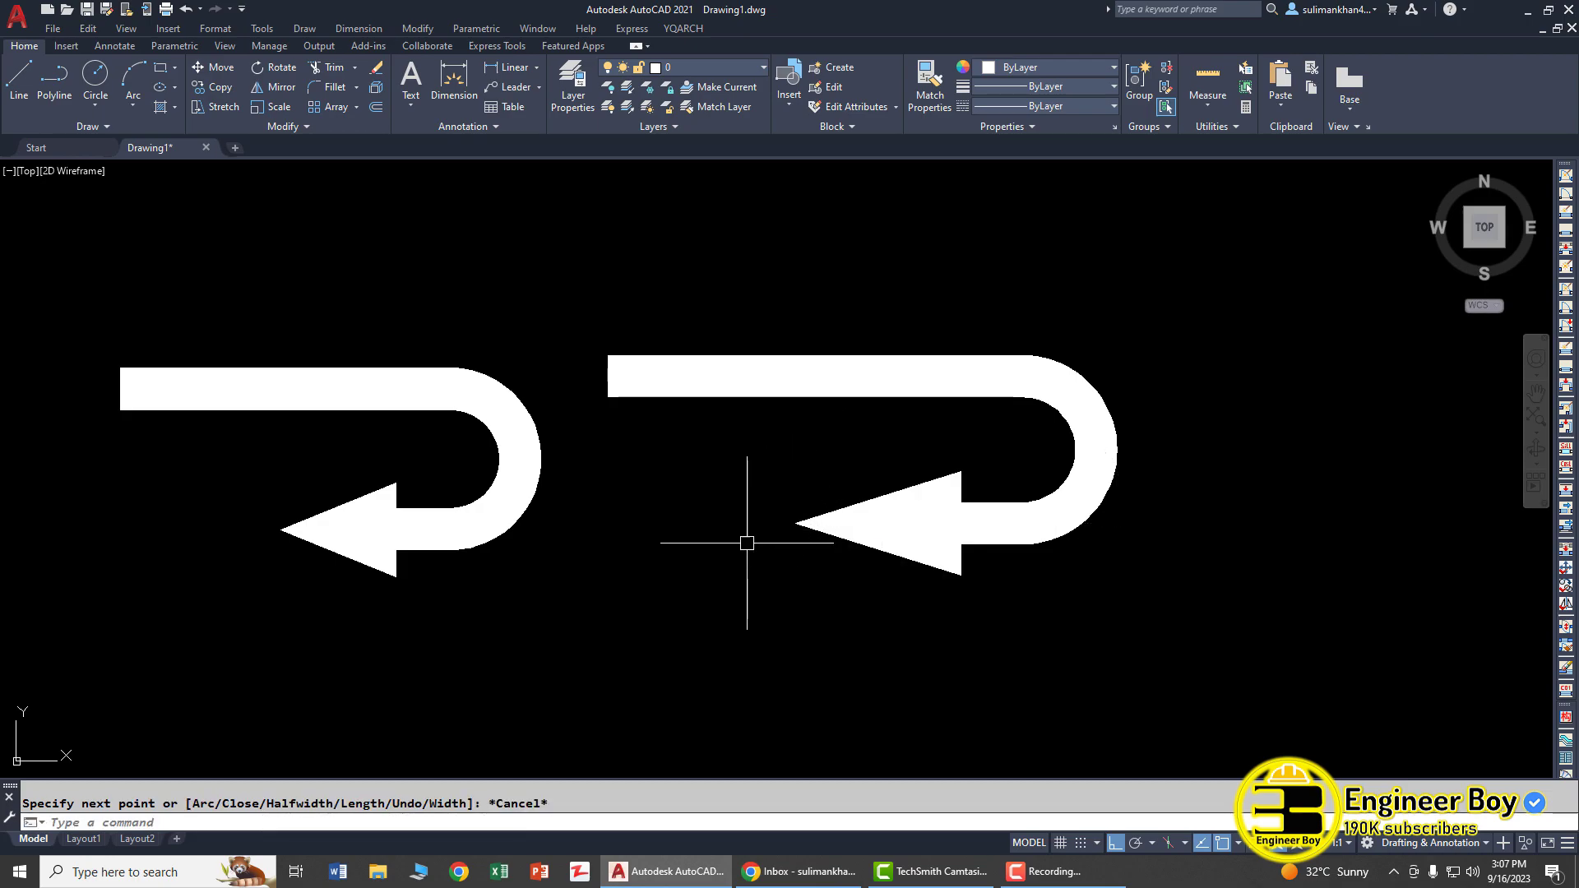
pyautogui.scroll(2, 757, 588)
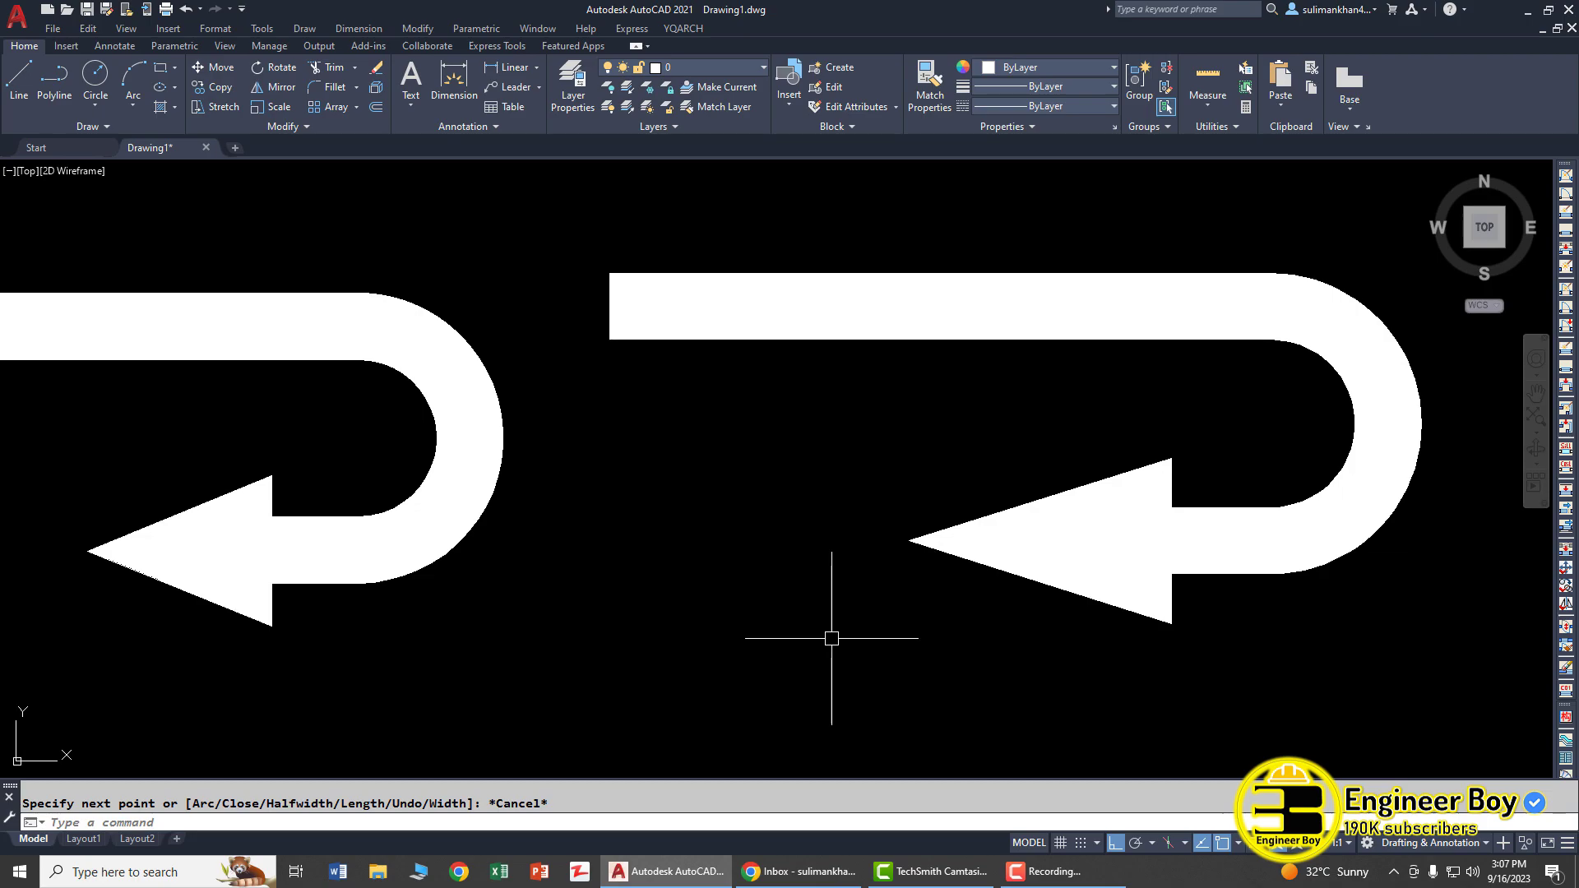
pyautogui.scroll(-2, 832, 637)
pyautogui.moveTo(772, 639); pyautogui.dragTo(784, 574, button='middle')
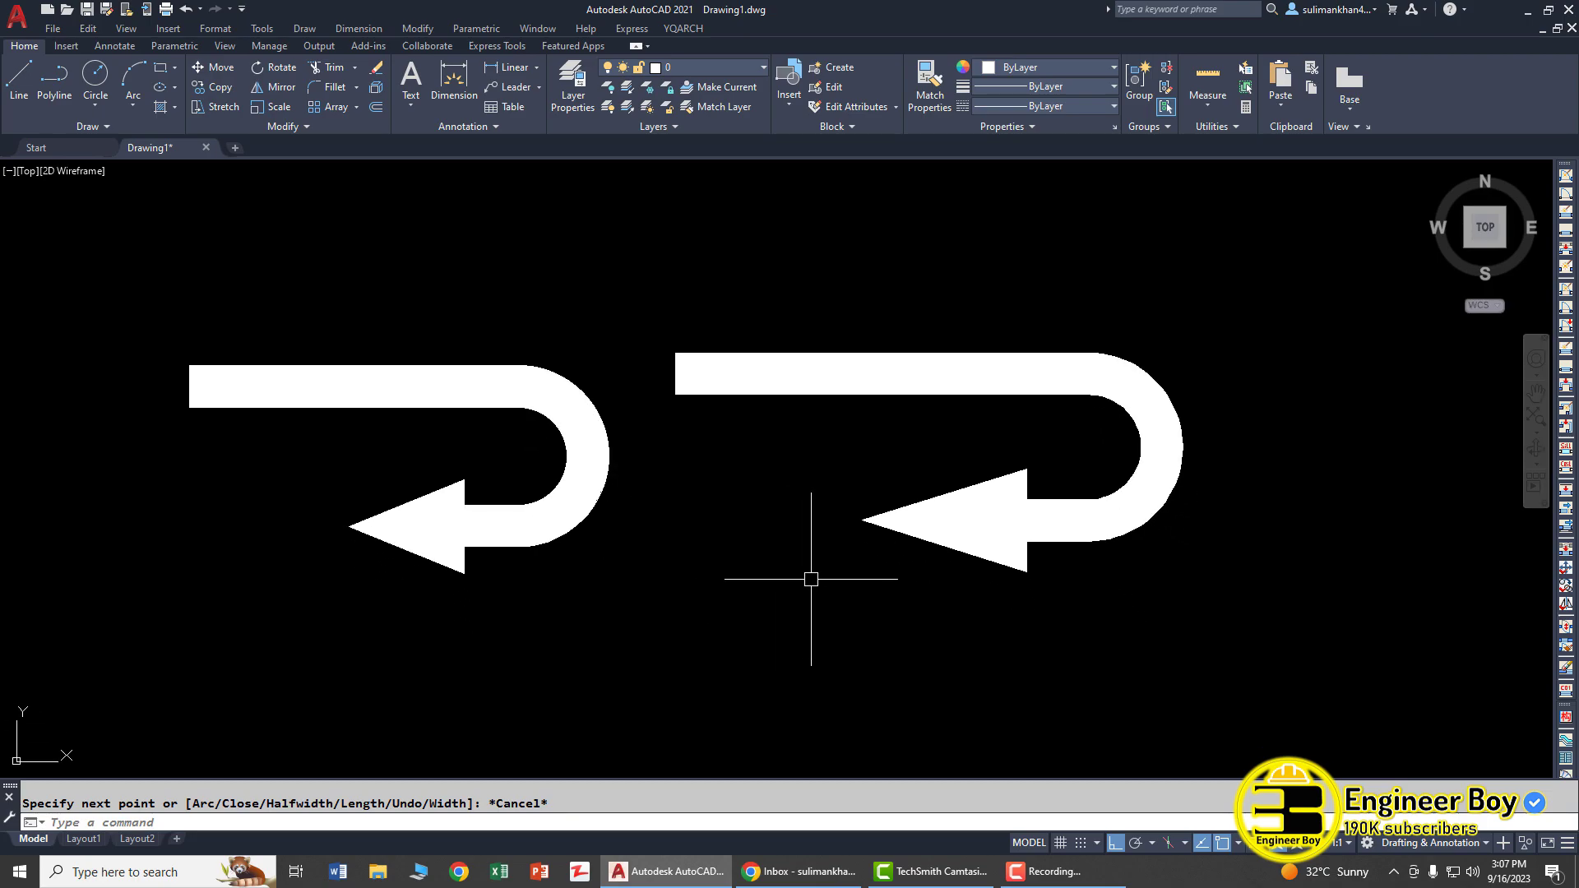